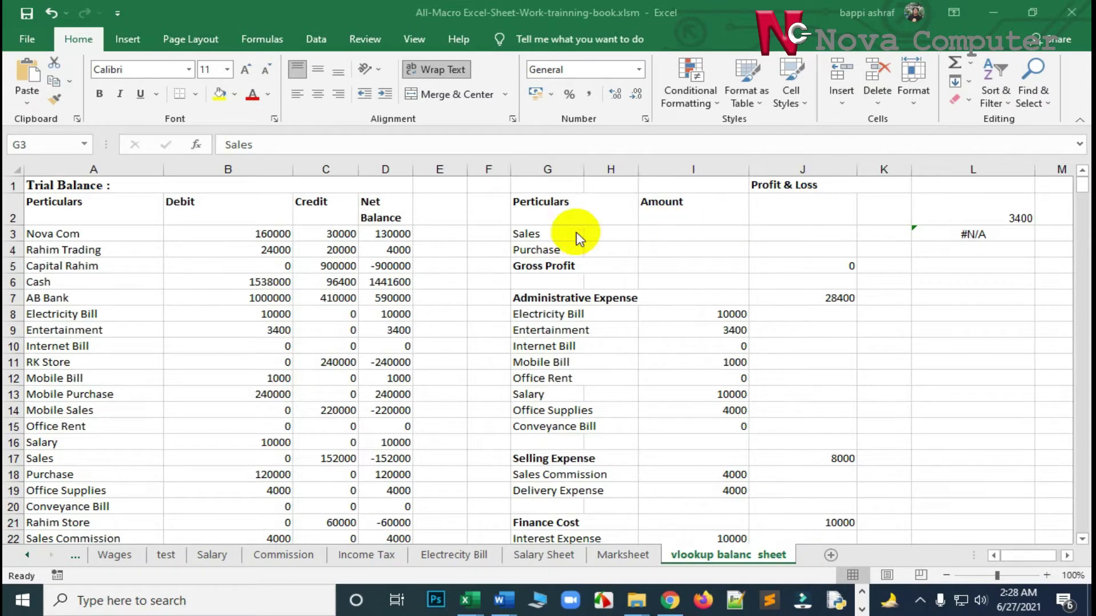
# Begin a VLOOKUP in J3 for Sales, using G3 as the lookup value: =vlookup(G3,
pyautogui.click(539, 235)
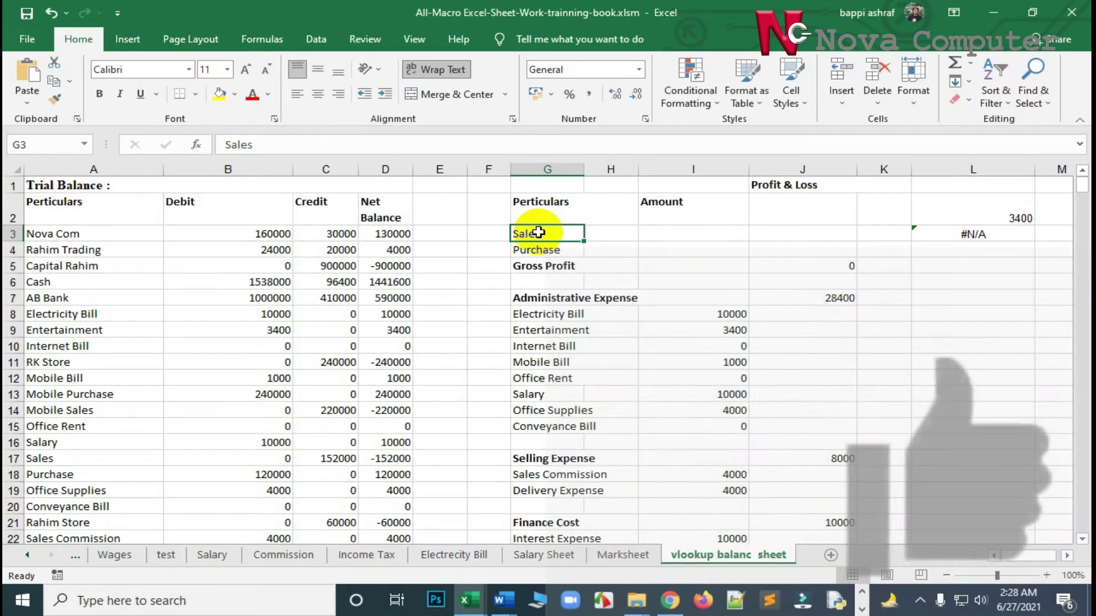
pyautogui.click(790, 235)
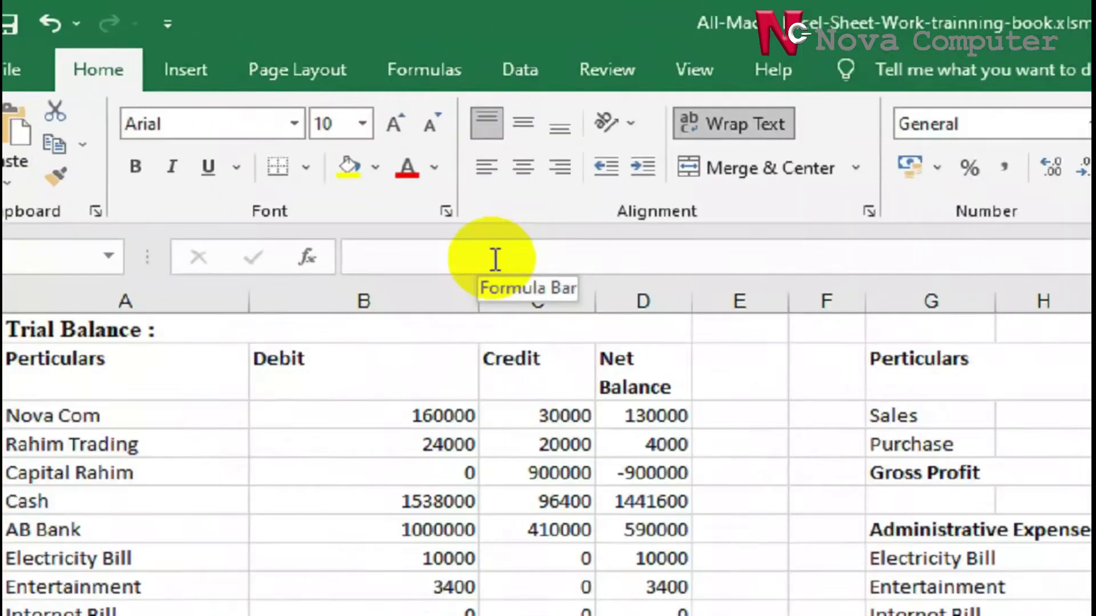
pyautogui.click(302, 146)
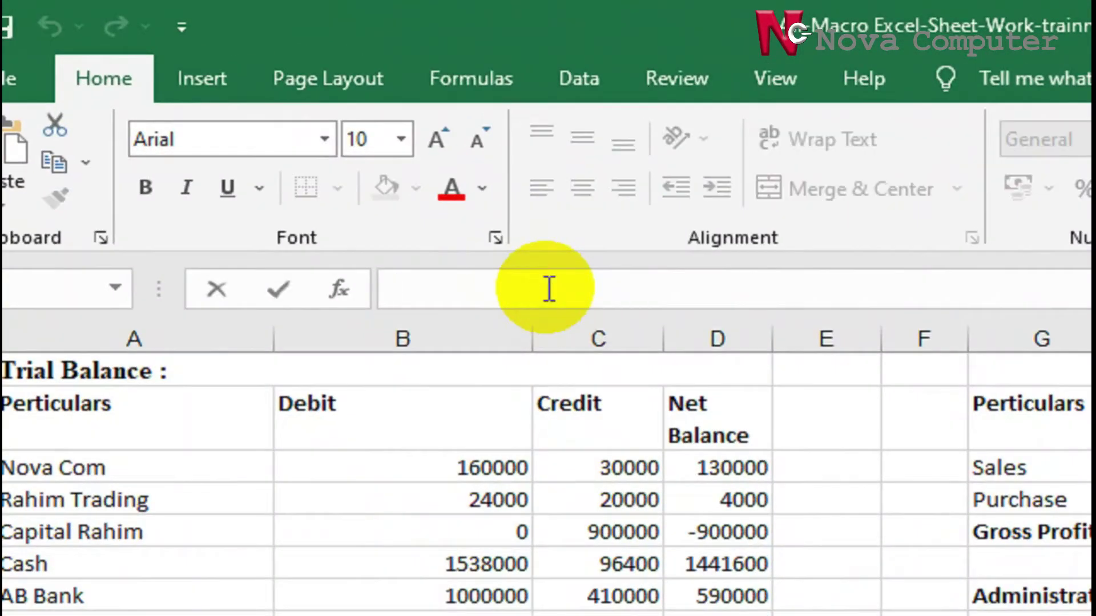
pyautogui.write('=')
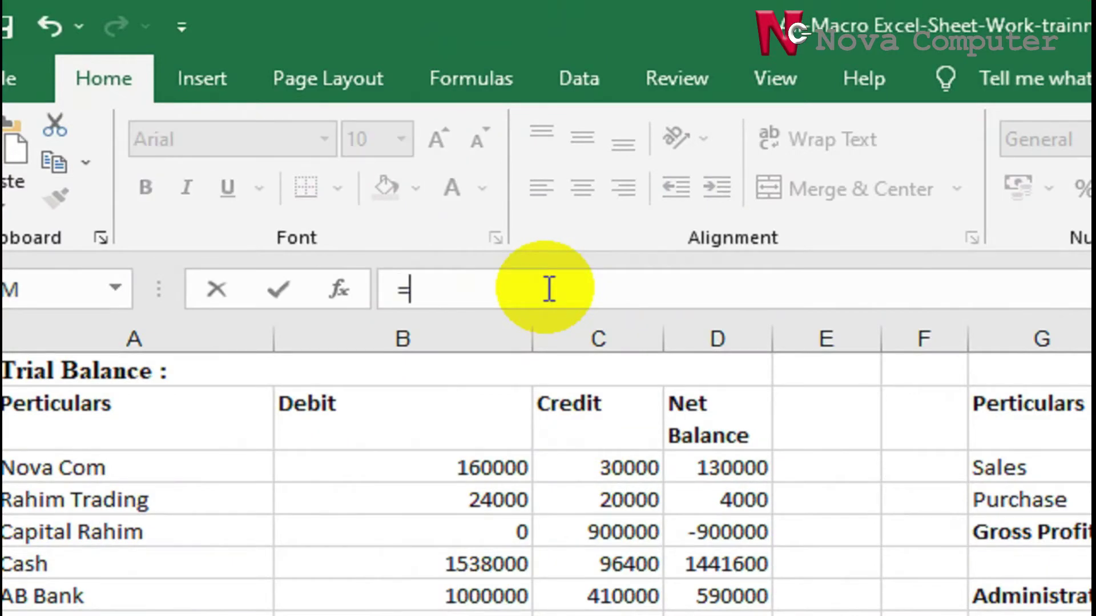
pyautogui.write('v')
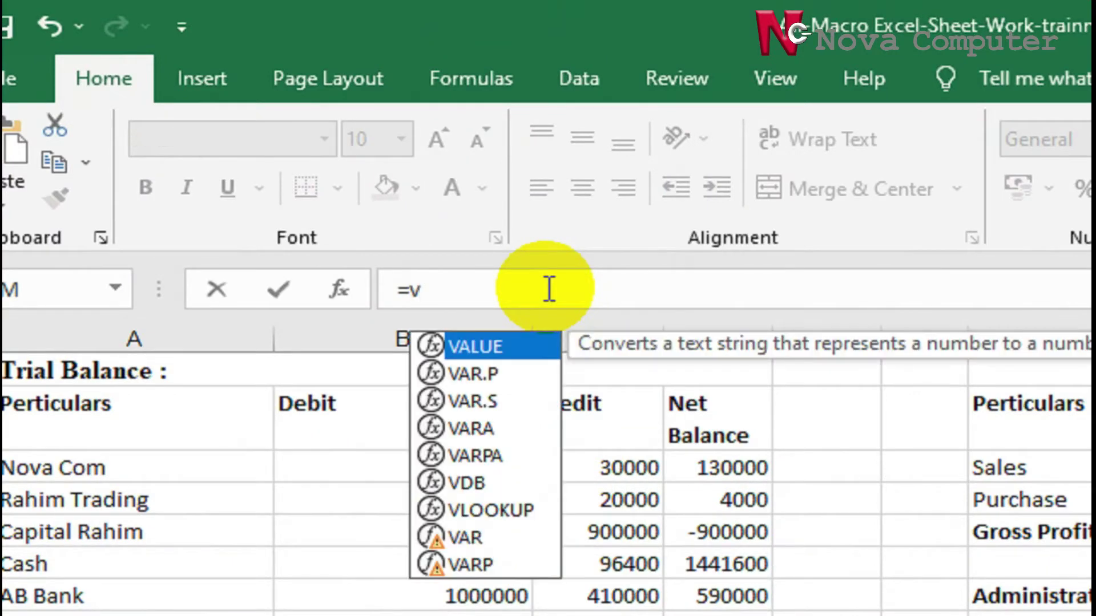
pyautogui.write('lookup')
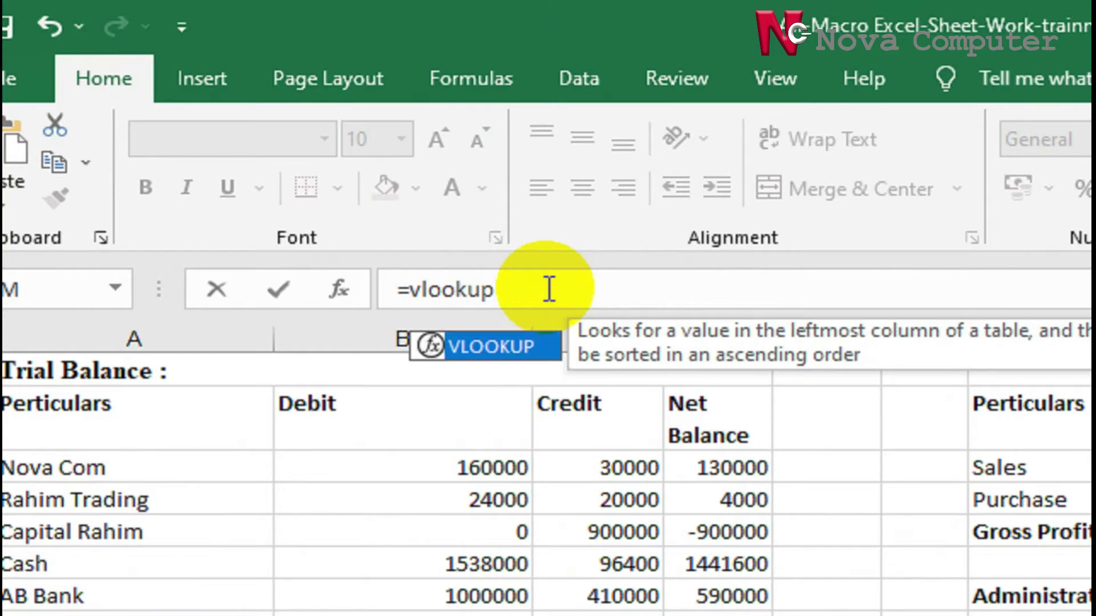
pyautogui.write('(')
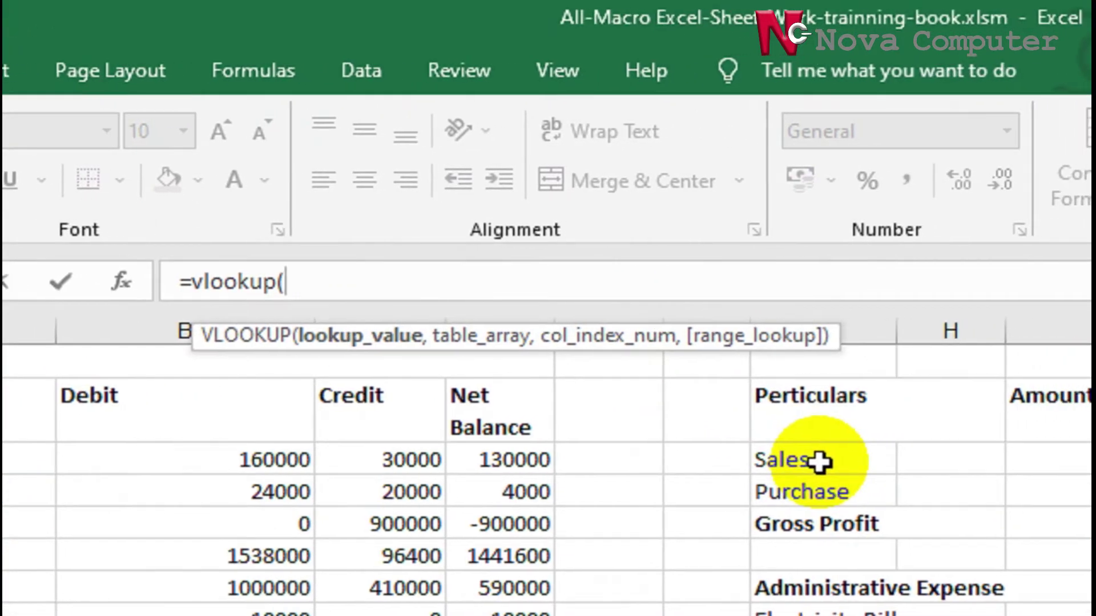
pyautogui.click(820, 462)
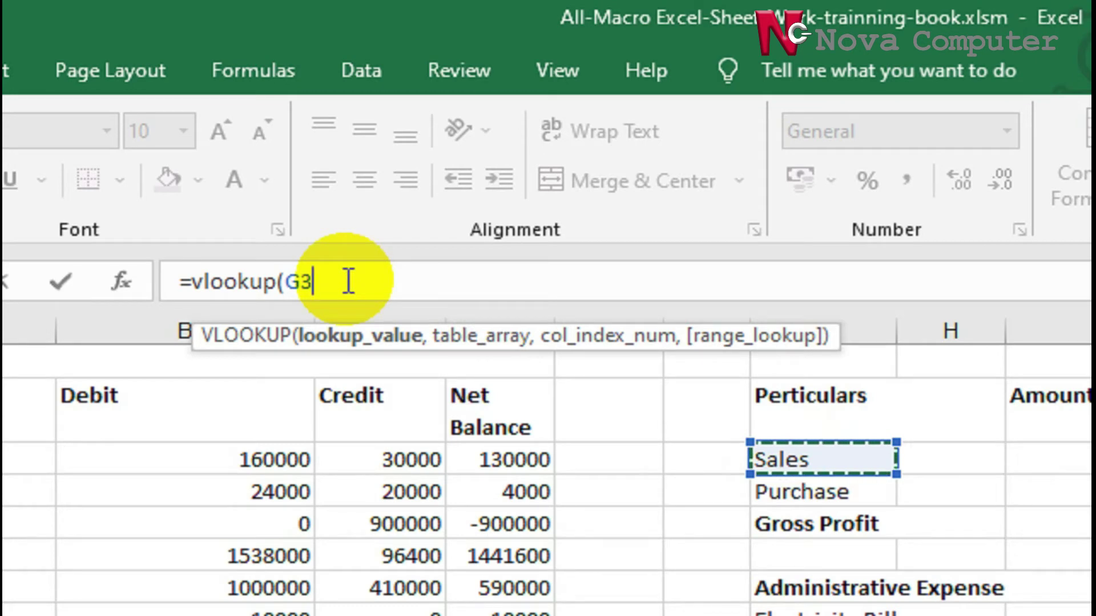
pyautogui.write(',')
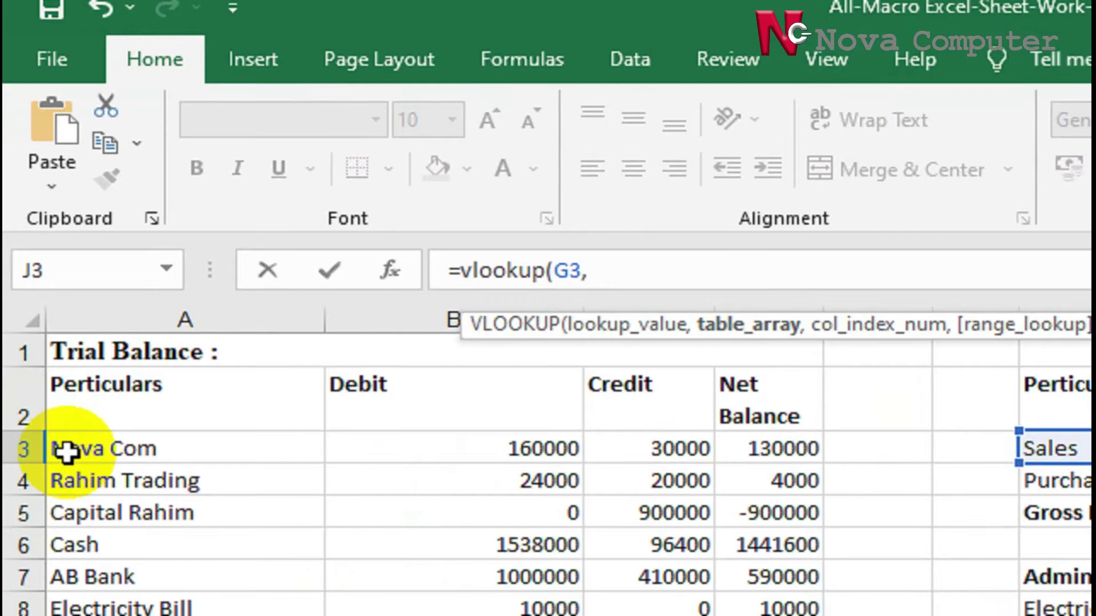
# Complete the Sales formula as =vlookup(G3,A3:D25,3,FALSE) to return the Credit amount
pyautogui.moveTo(67, 453)
pyautogui.mouseDown()
pyautogui.moveTo(181, 458)
pyautogui.moveTo(804, 365)
pyautogui.mouseUp()
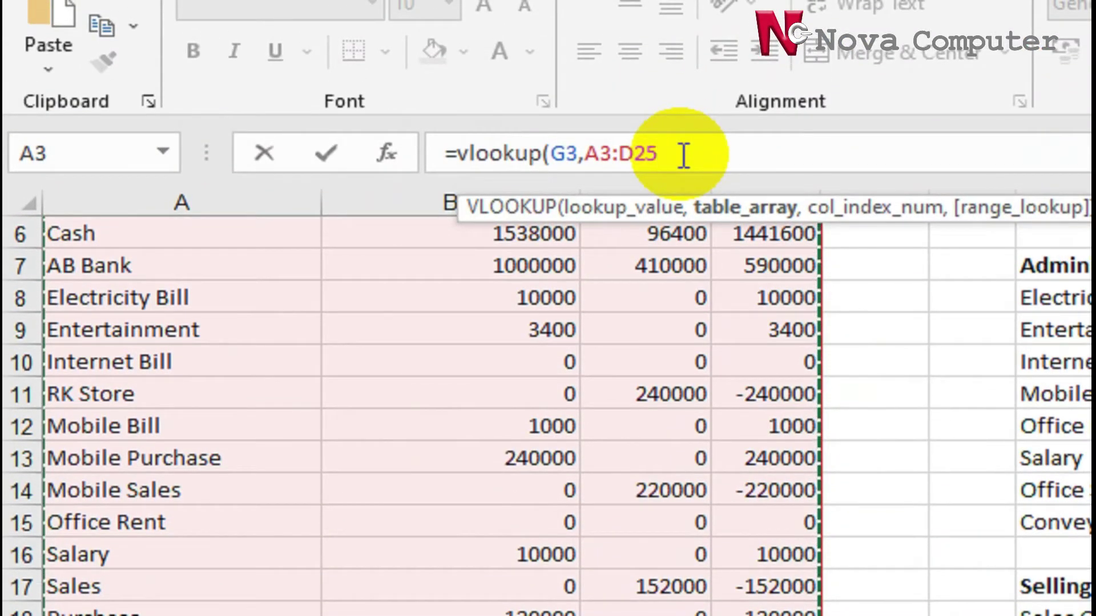
pyautogui.write(',3')
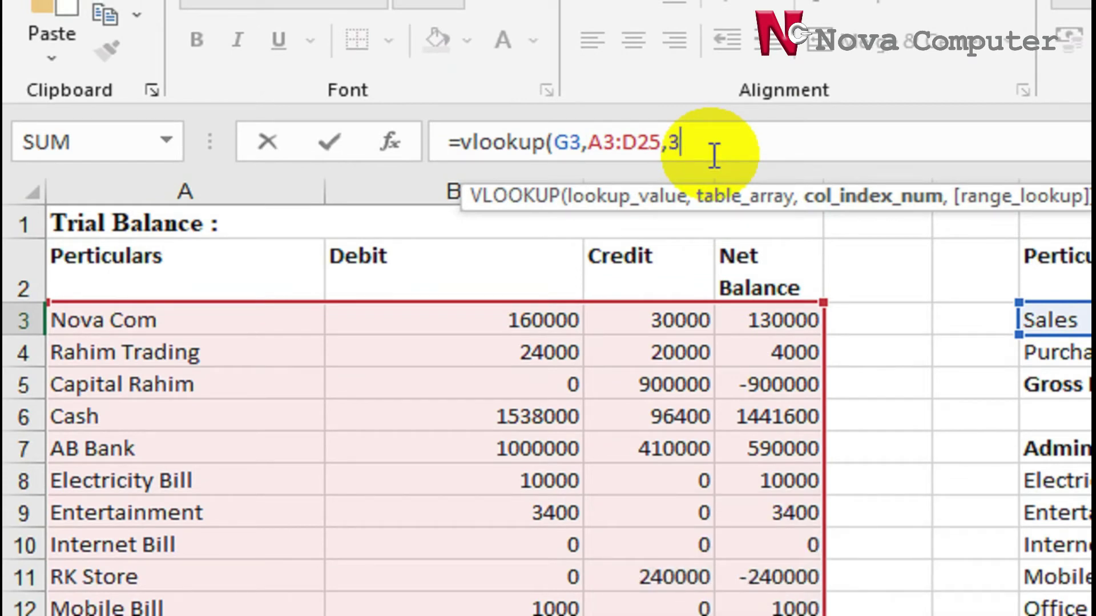
pyautogui.write(',')
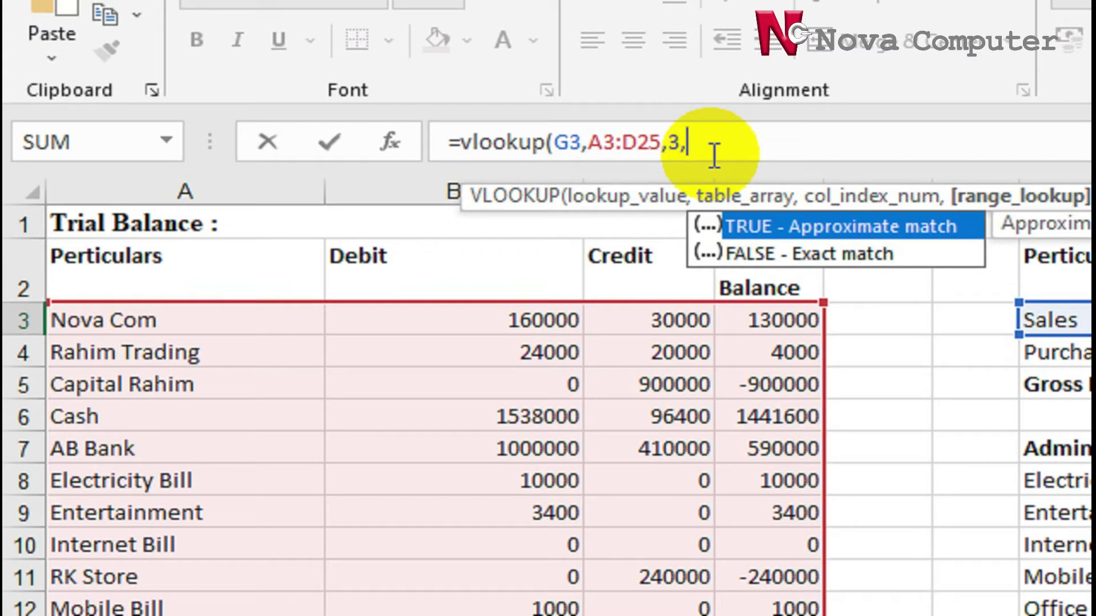
pyautogui.doubleClick(808, 255)
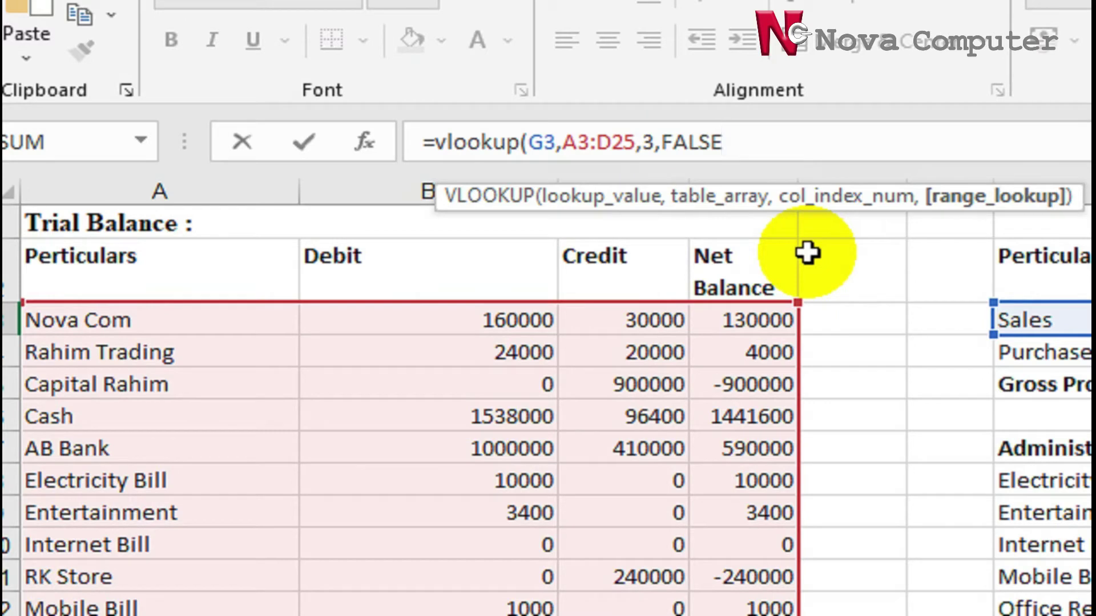
pyautogui.write(')')
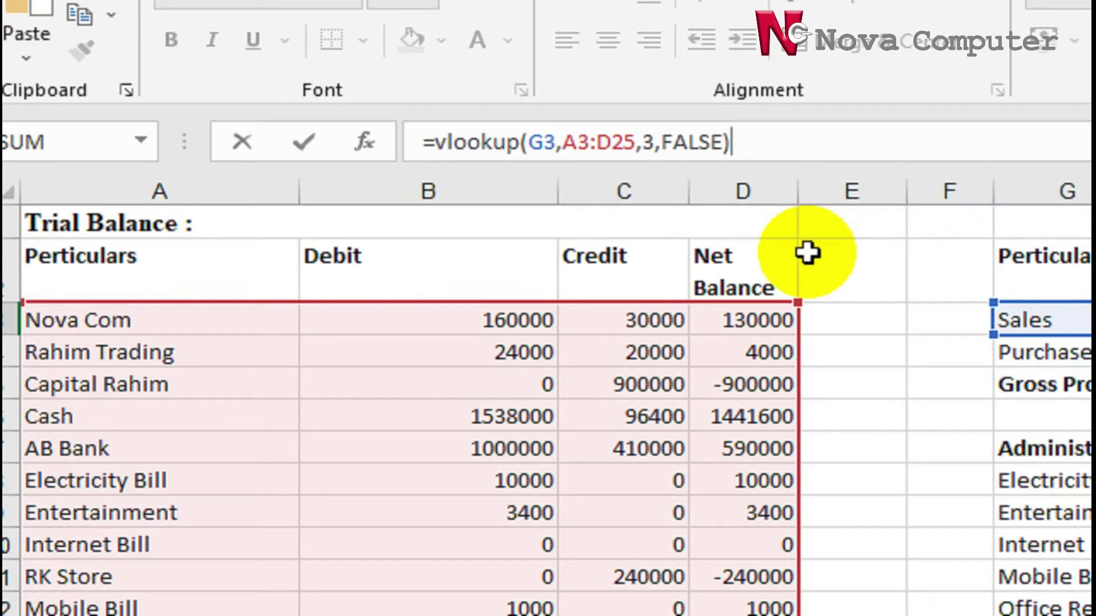
pyautogui.press('Return')
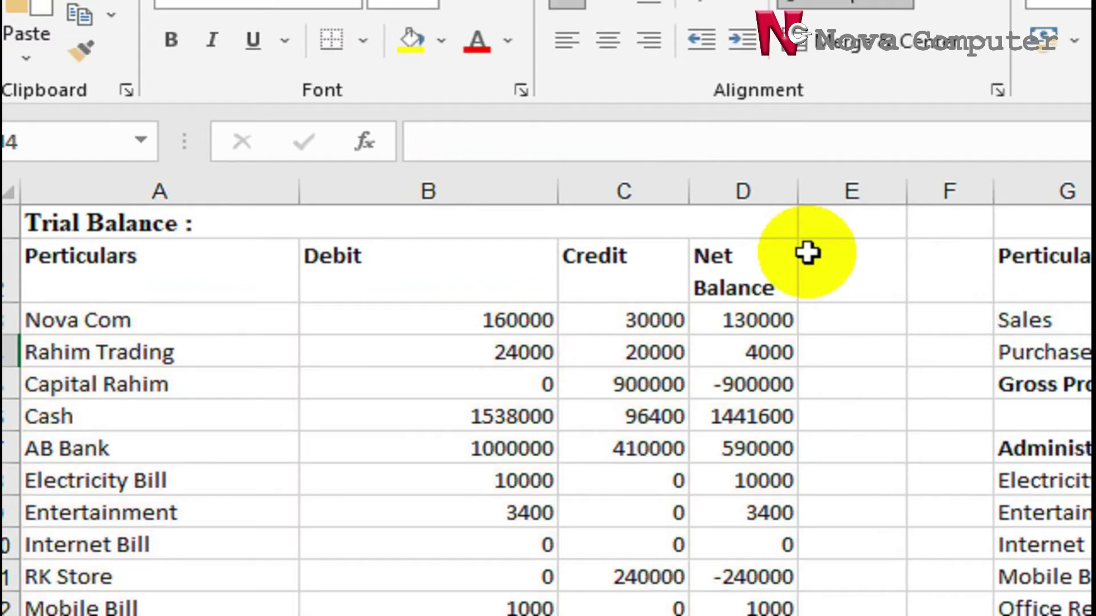
# Check that Sales shows 152000, then begin a VLOOKUP formula in J4 for Purchase
pyautogui.click(856, 318)
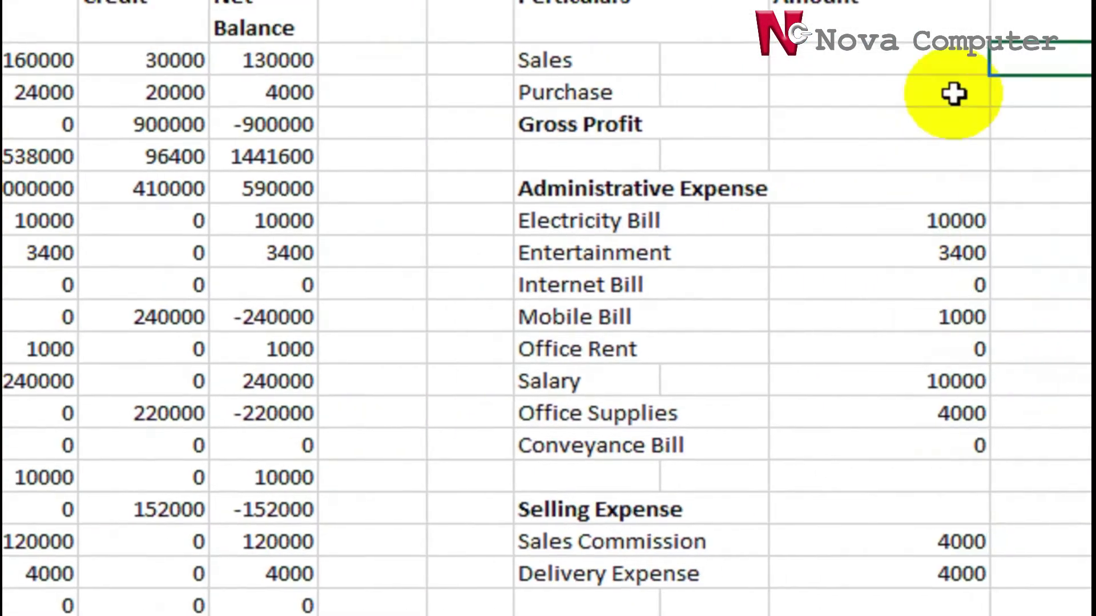
pyautogui.click(818, 155)
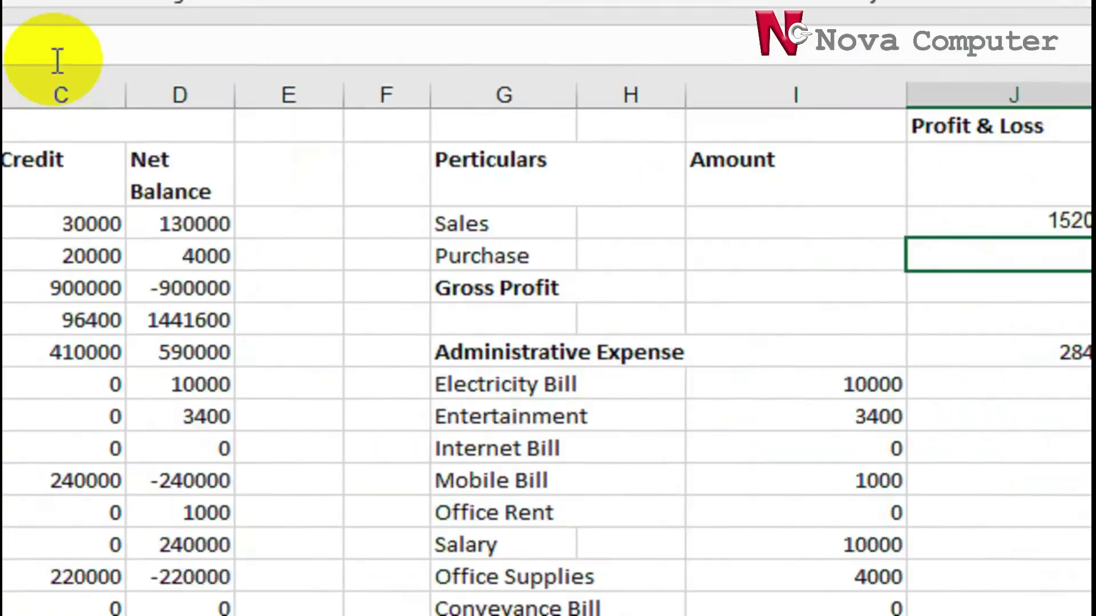
pyautogui.click(58, 60)
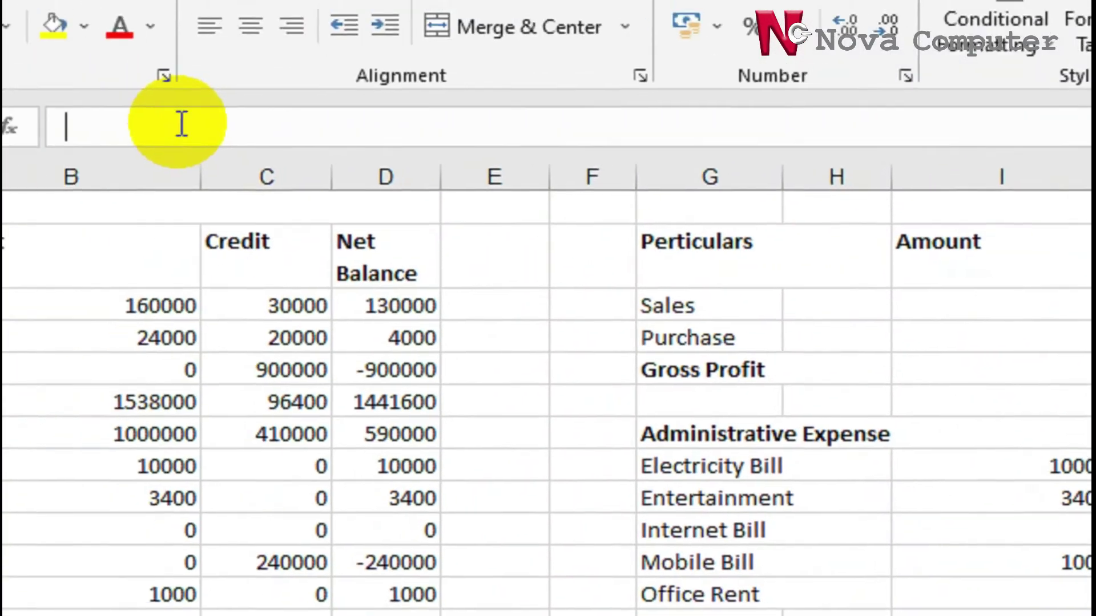
pyautogui.write('=')
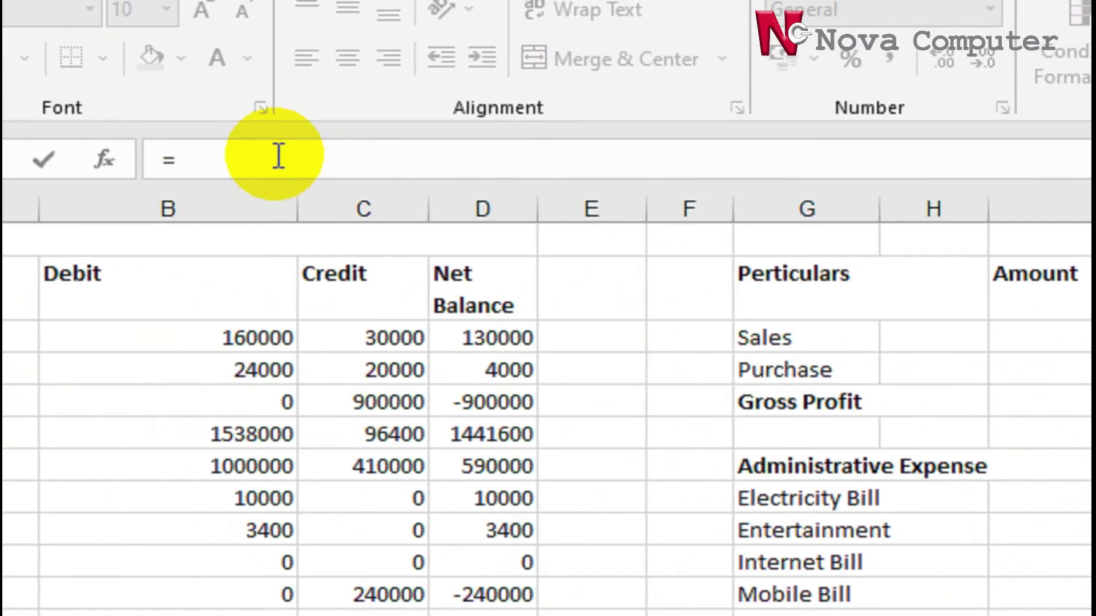
pyautogui.write('vlookup')
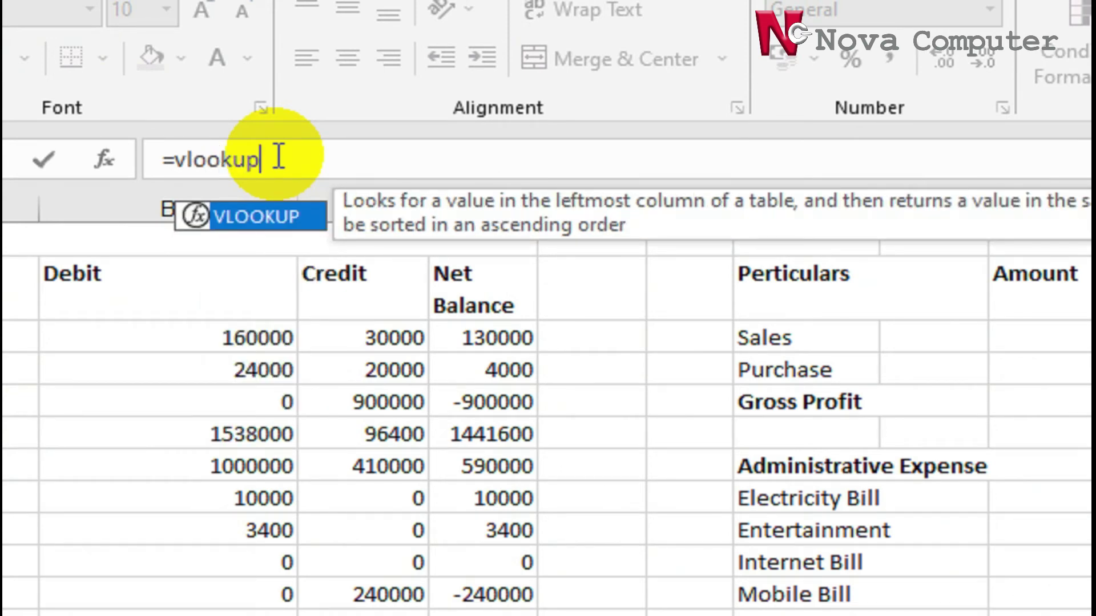
pyautogui.write('(')
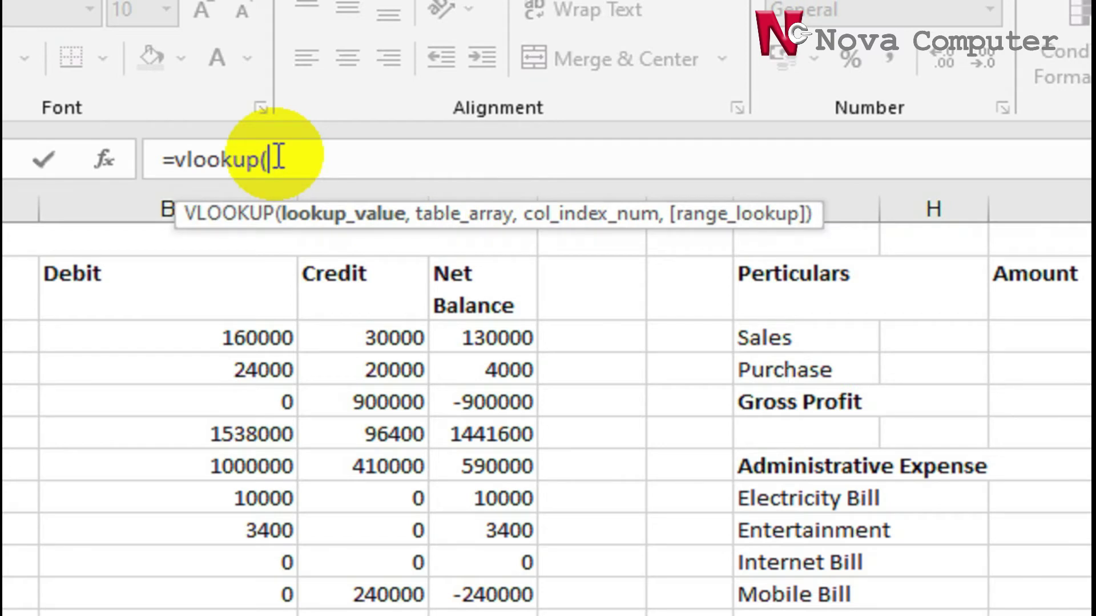
# Finish the Purchase formula =vlookup(G4,A3:D25,2,FALSE), returning the Debit amount 120000
pyautogui.click(756, 369)
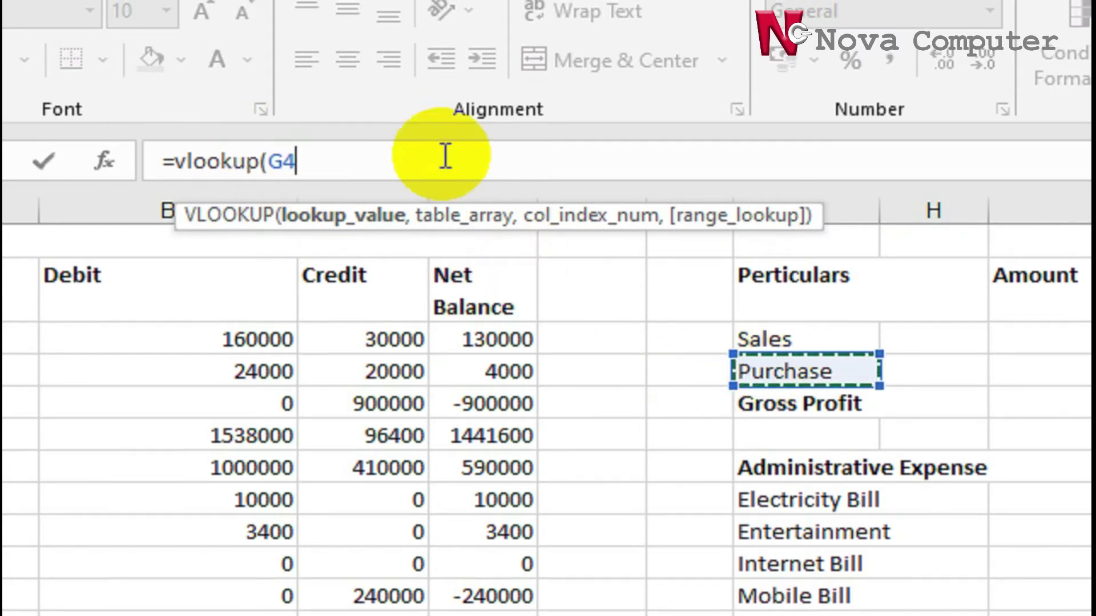
pyautogui.write(',')
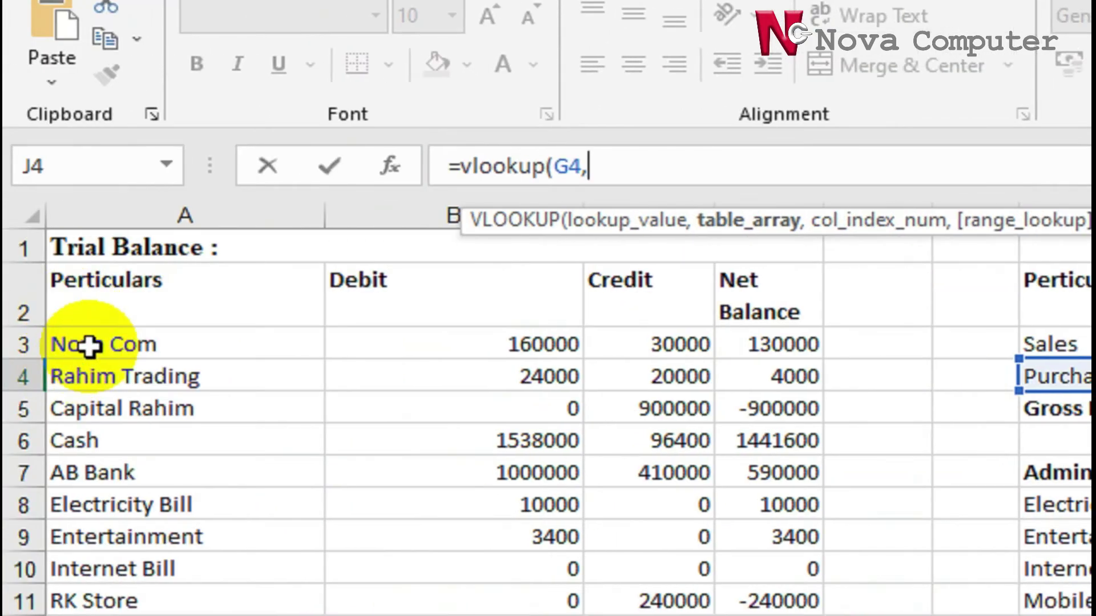
pyautogui.moveTo(90, 345)
pyautogui.mouseDown()
pyautogui.moveTo(188, 369)
pyautogui.moveTo(384, 354)
pyautogui.moveTo(785, 362)
pyautogui.mouseUp()
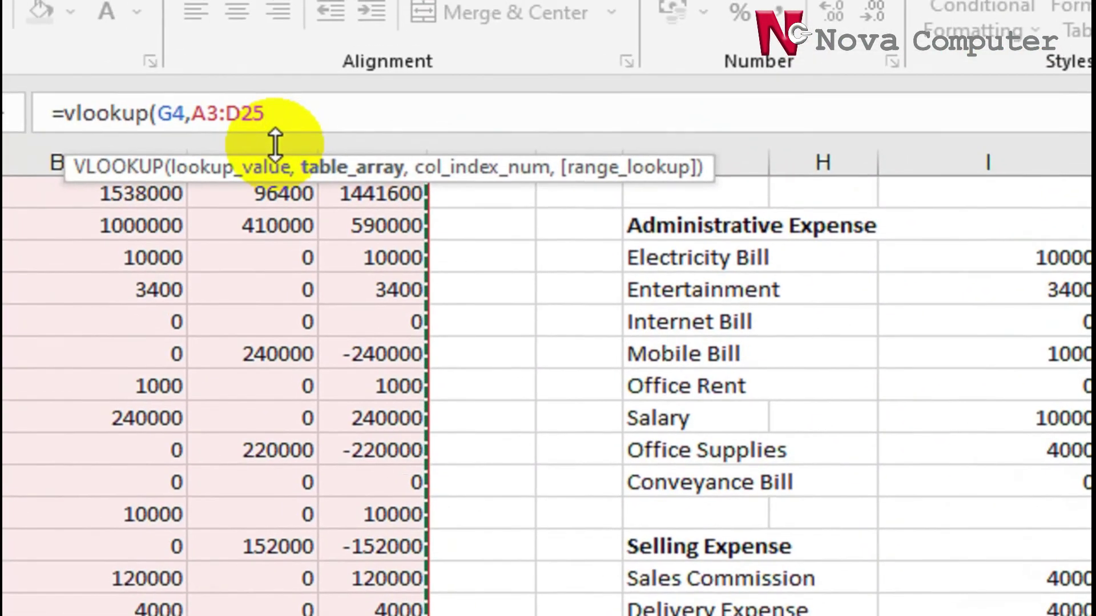
pyautogui.write(',')
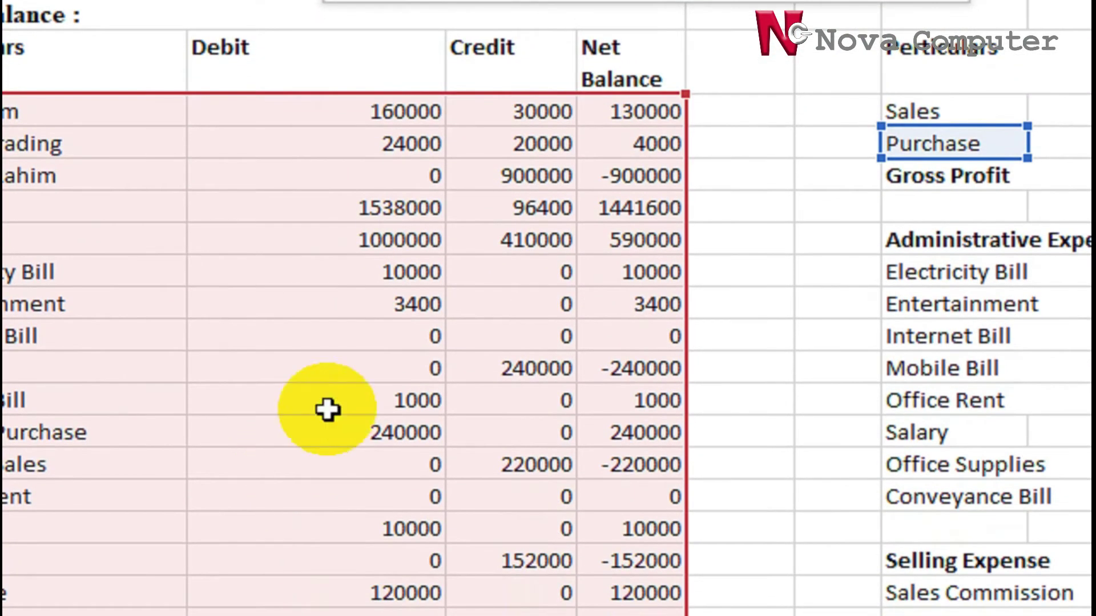
pyautogui.write(',')
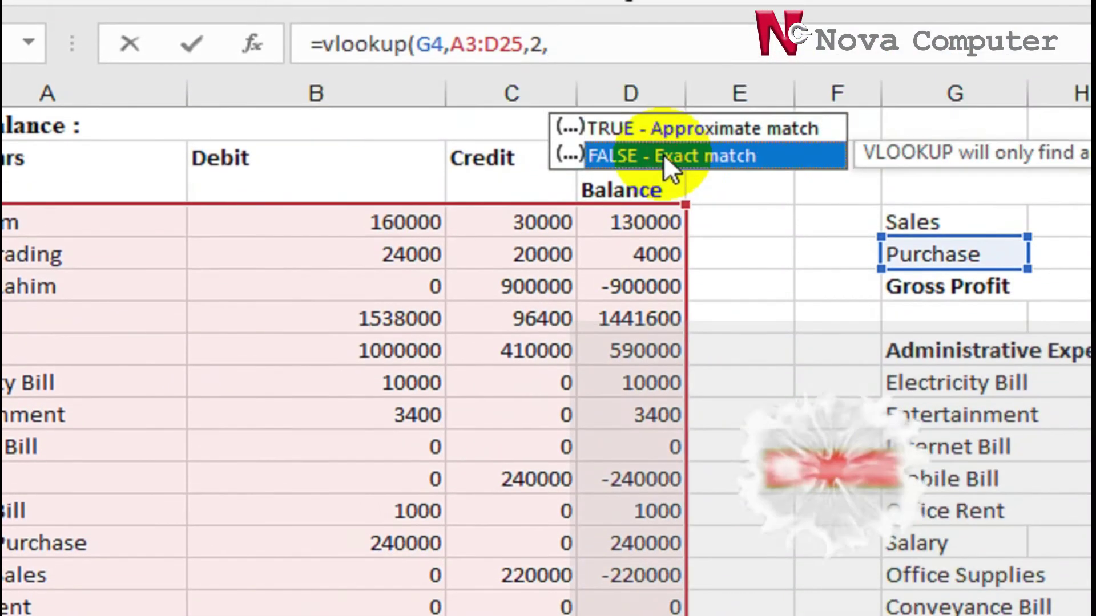
pyautogui.doubleClick(663, 142)
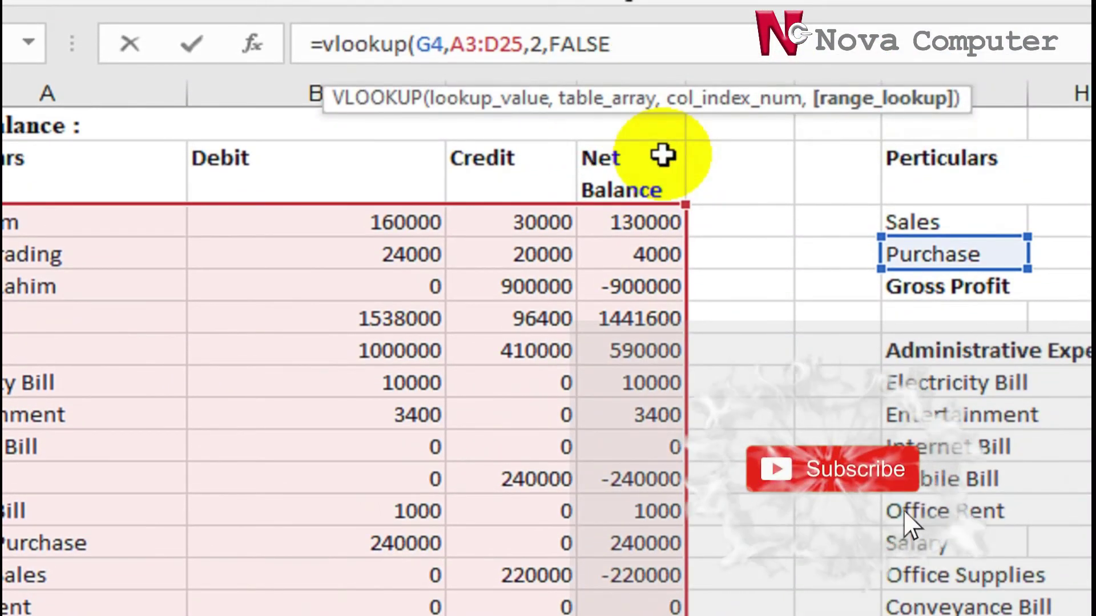
pyautogui.write(')')
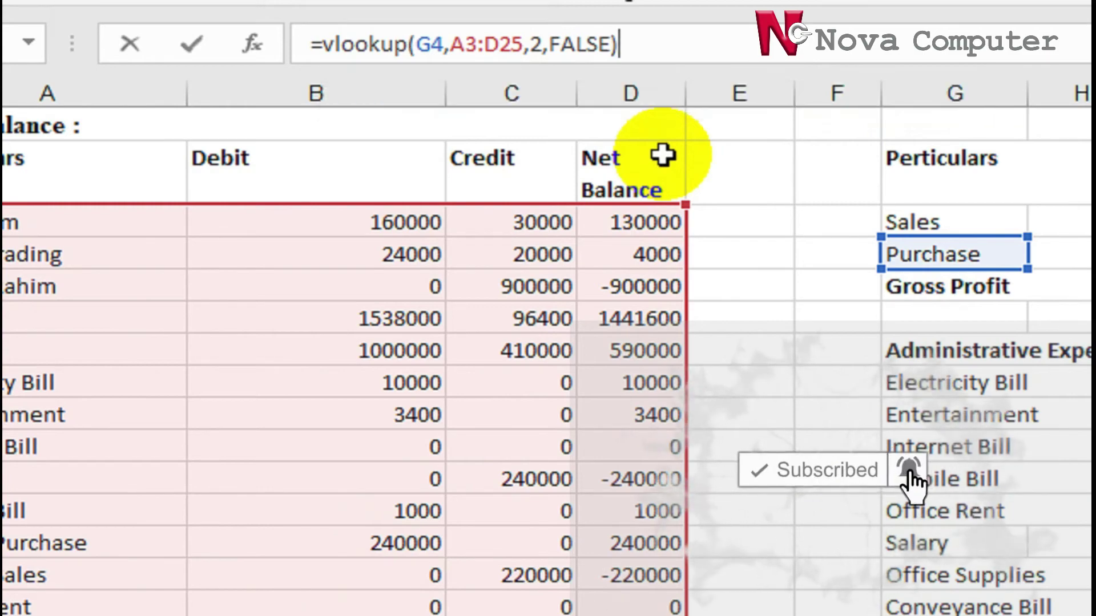
pyautogui.press('Return')
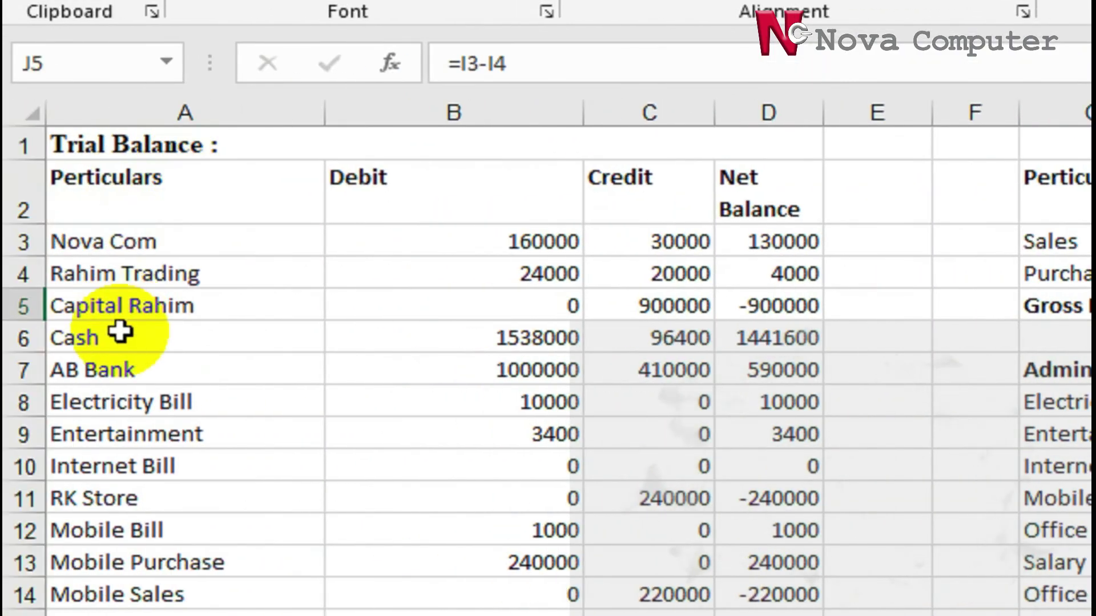
pyautogui.scroll(-2, 117, 330)
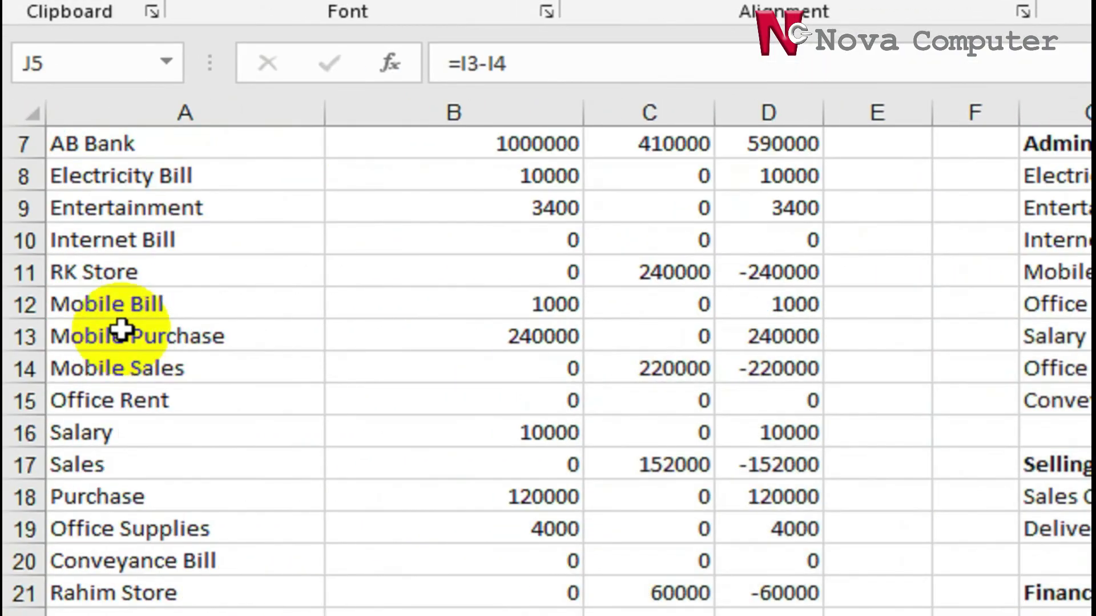